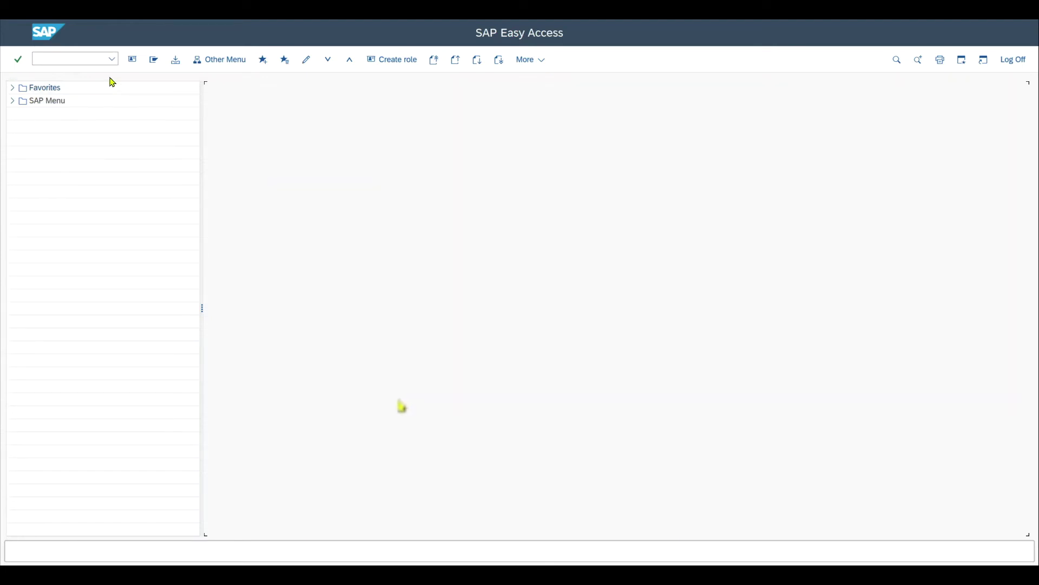
Run transaction OB13 to list all 35 charts of accounts.
click(89, 58)
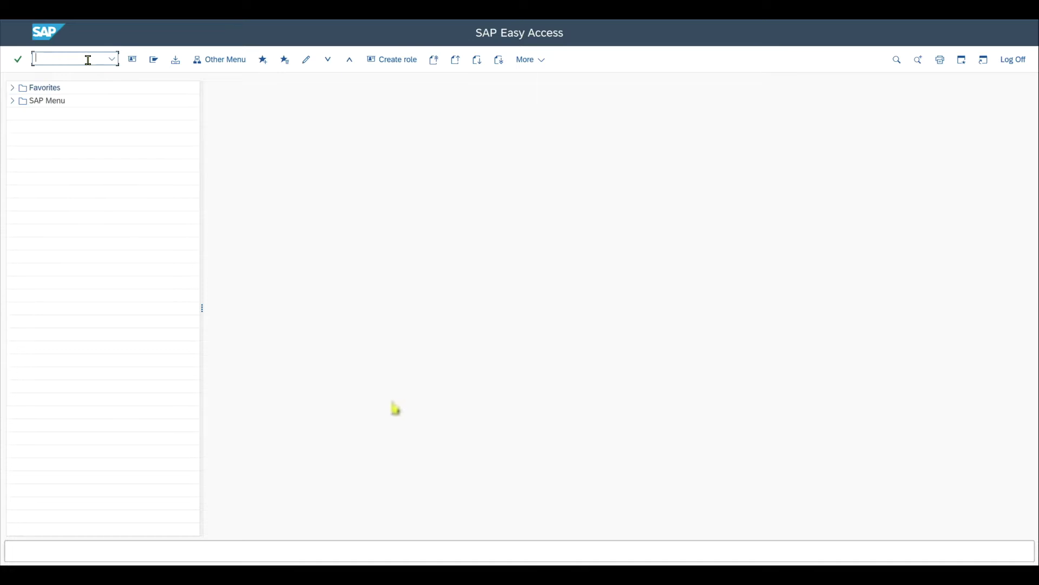
text(ob13)
key(Return)
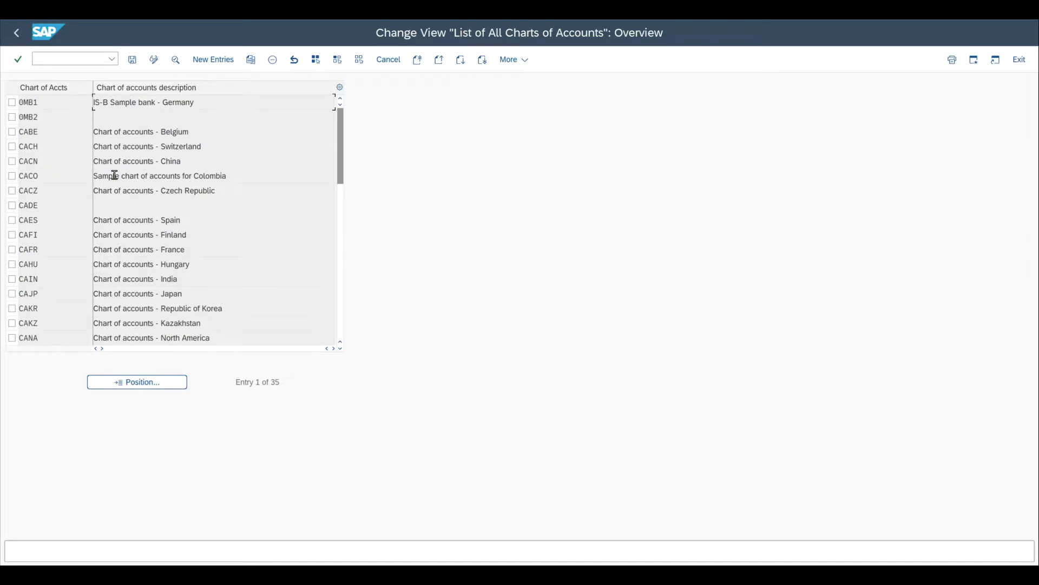
Mark the Belgian chart of accounts CABE and copy it as a template.
click(12, 131)
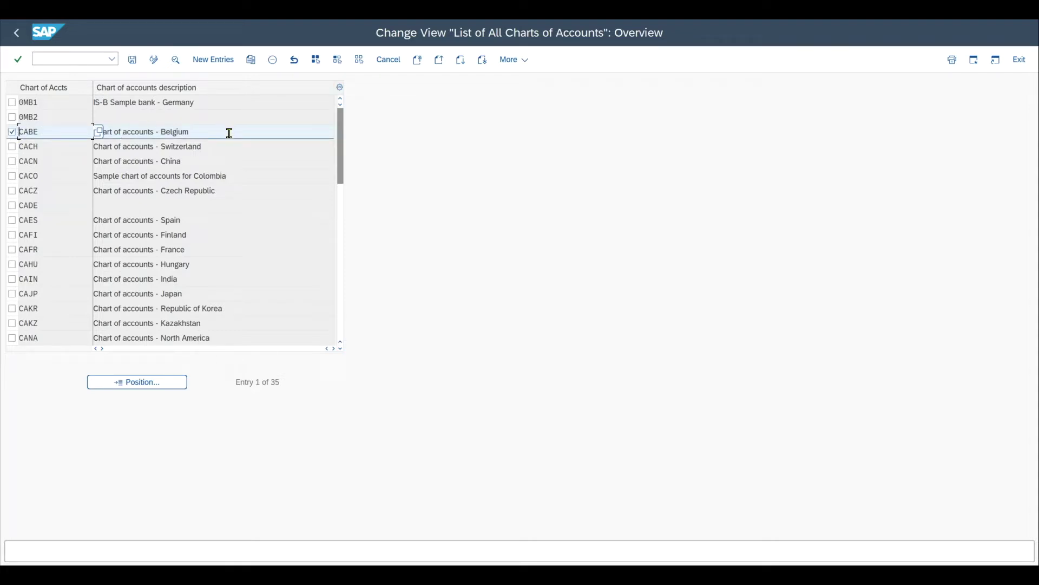
click(252, 60)
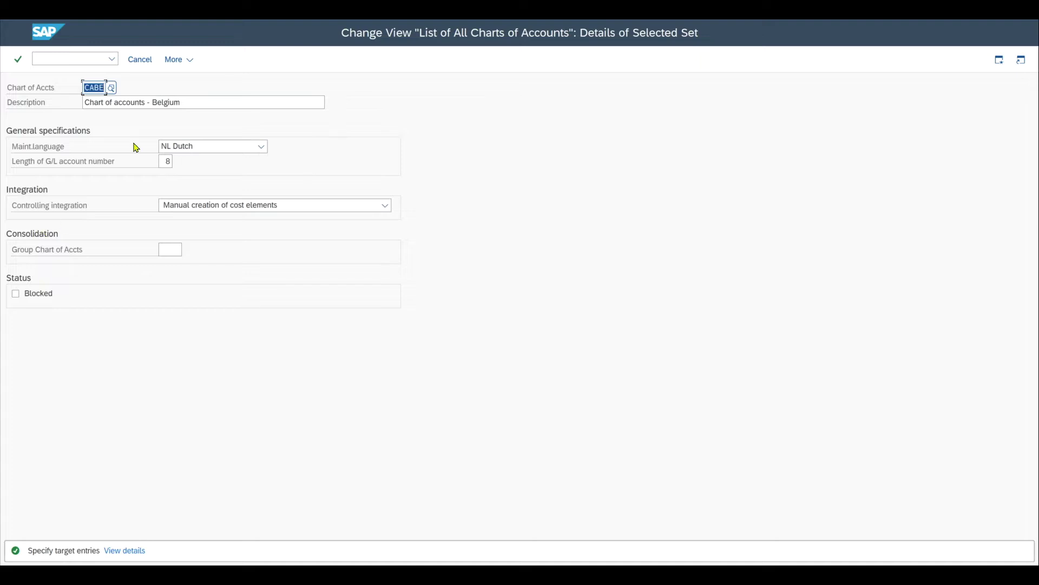
Replace CABE with key ABC1 and change the description to 'Chart of accounts - Test'.
click(85, 88)
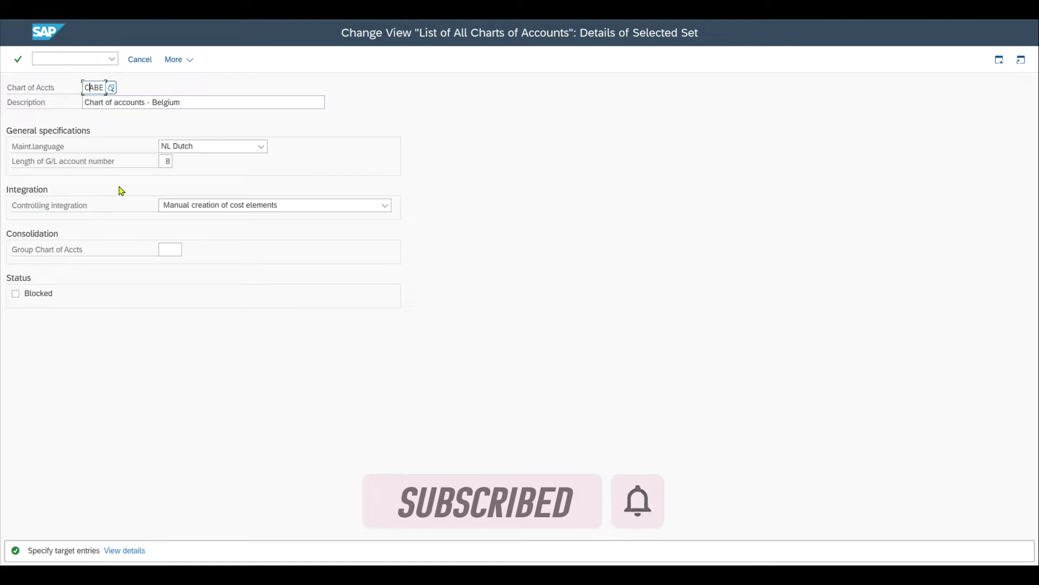
click(167, 250)
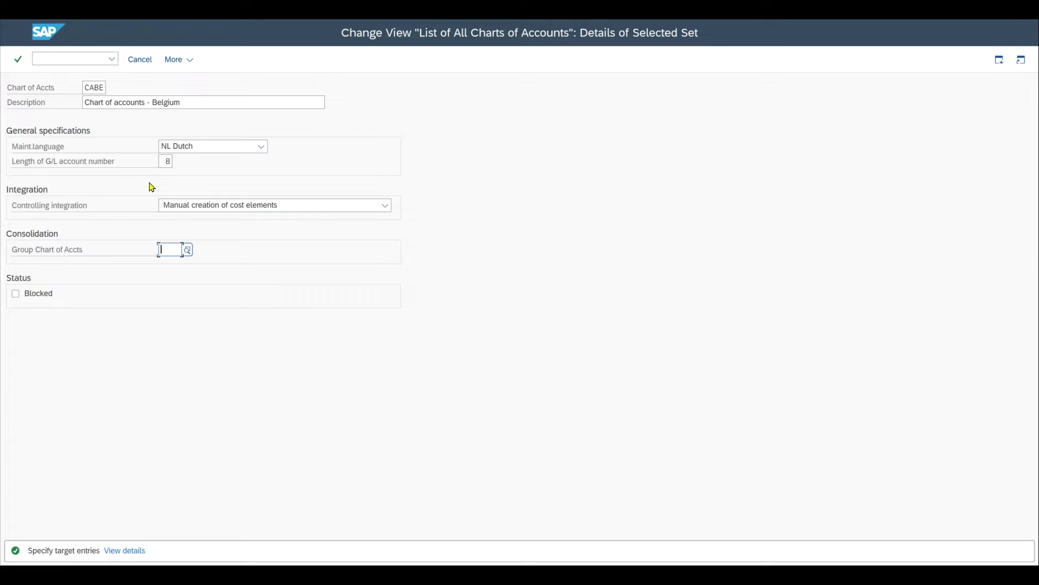
click(96, 87)
drag(84, 87, 107, 88)
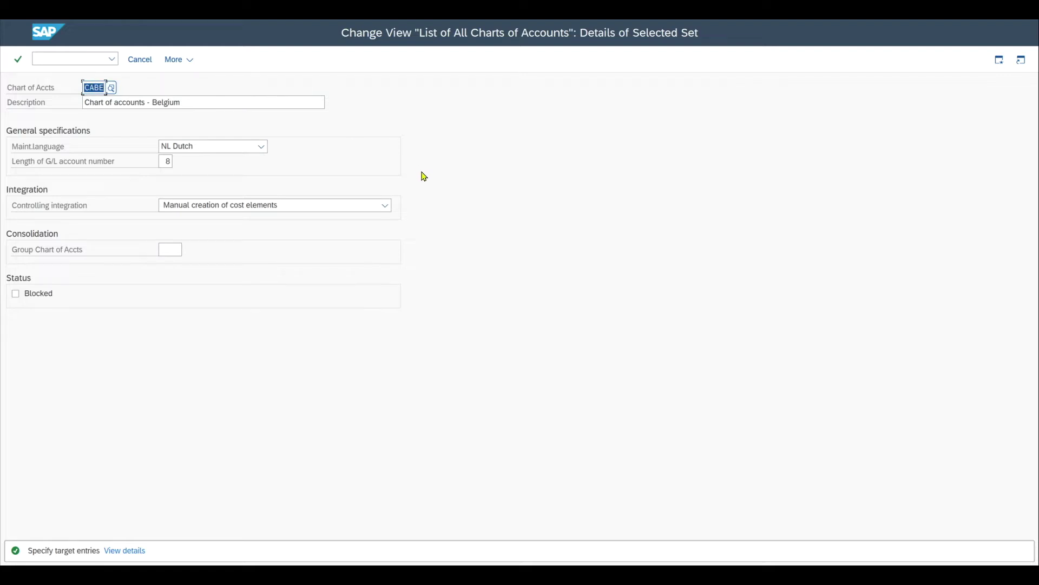
text(ABC1)
click(109, 98)
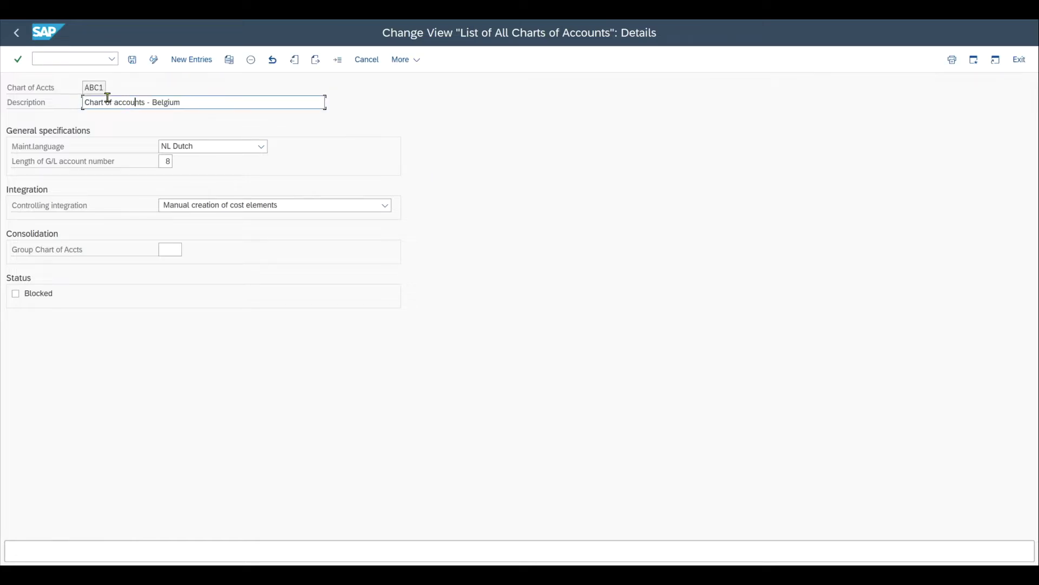
click(196, 101)
drag(194, 102, 153, 102)
text(Test)
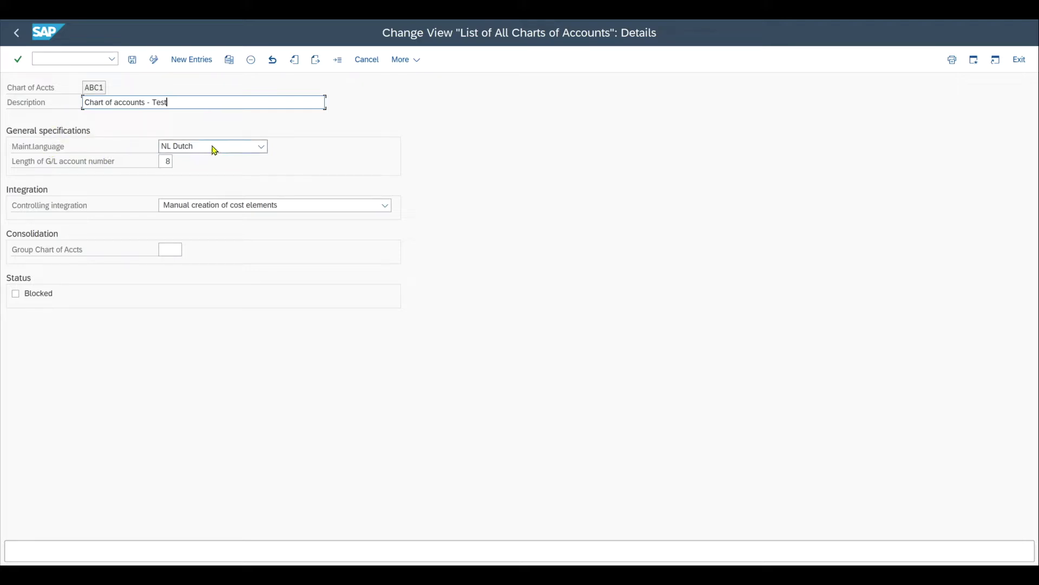
key(ctrl+slash)
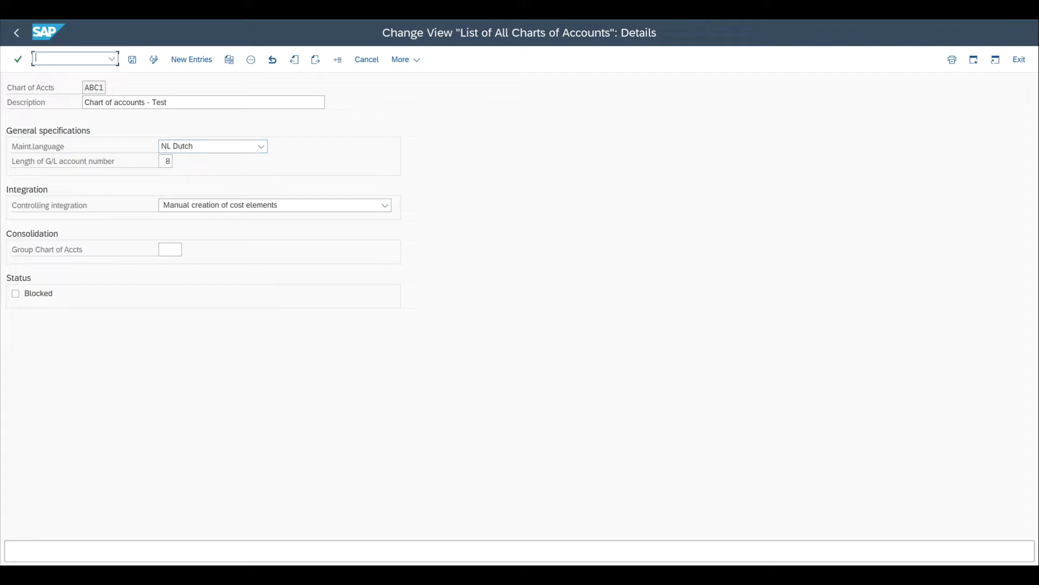
Enter 8 as the G/L account number length for chart ABC1 and confirm it.
click(169, 160)
text(8)
double_click(166, 159)
click(165, 163)
key(ctrl+slash)
double_click(164, 161)
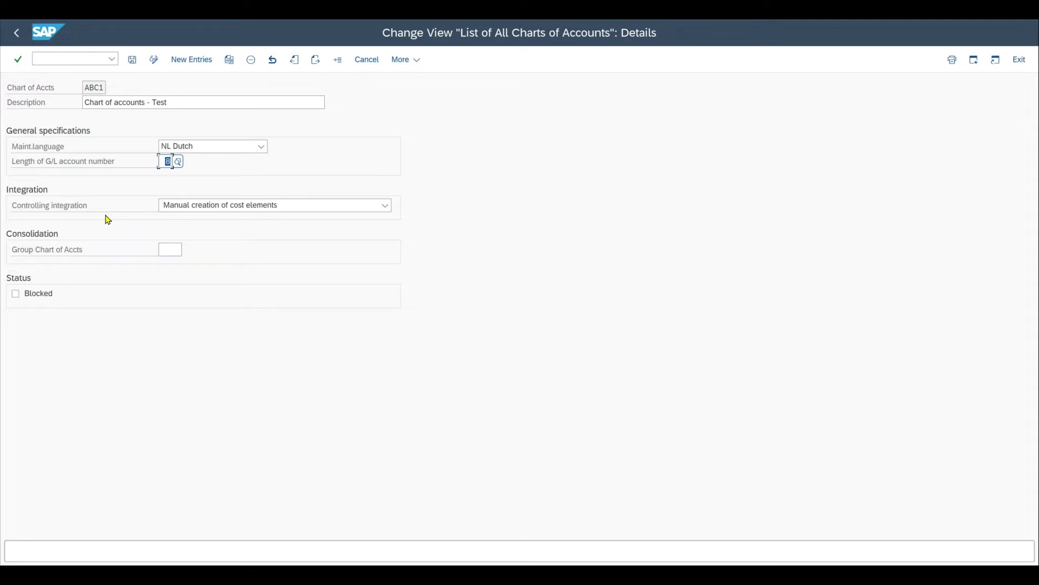
Choose '2 Automatic creation of cost elements' as the Controlling integration option.
click(174, 204)
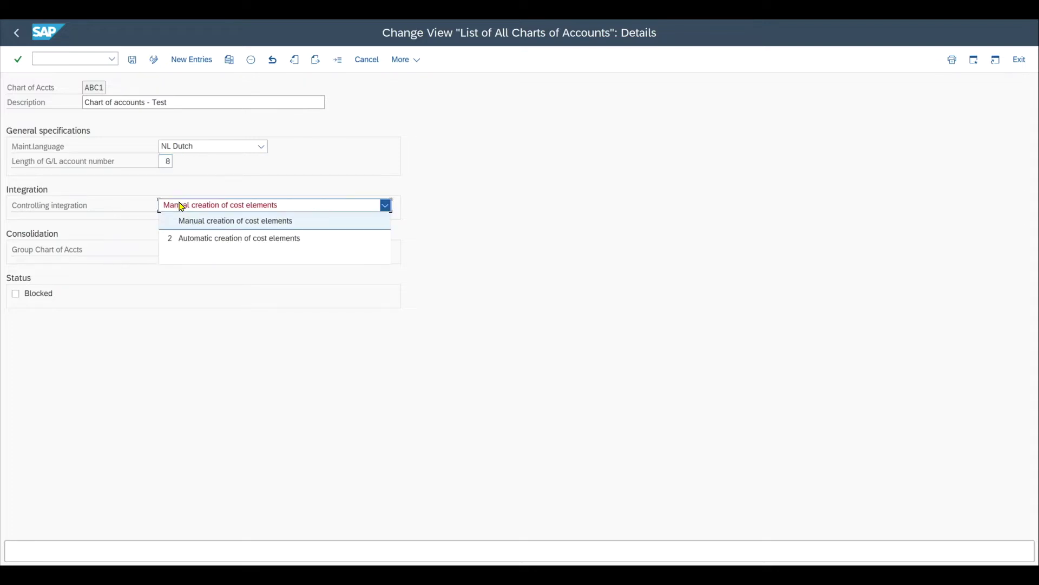
click(180, 206)
click(181, 206)
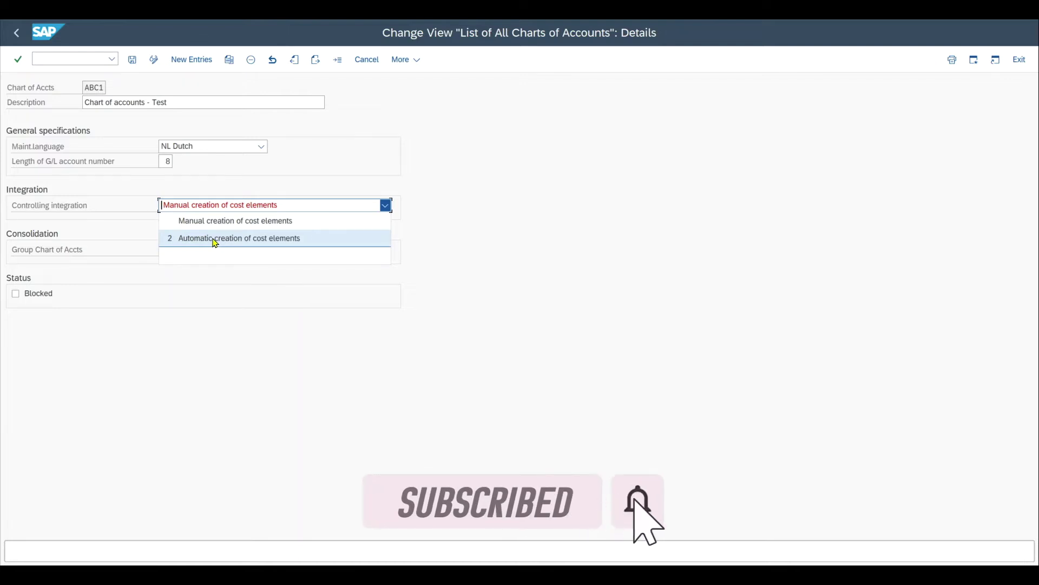
click(214, 242)
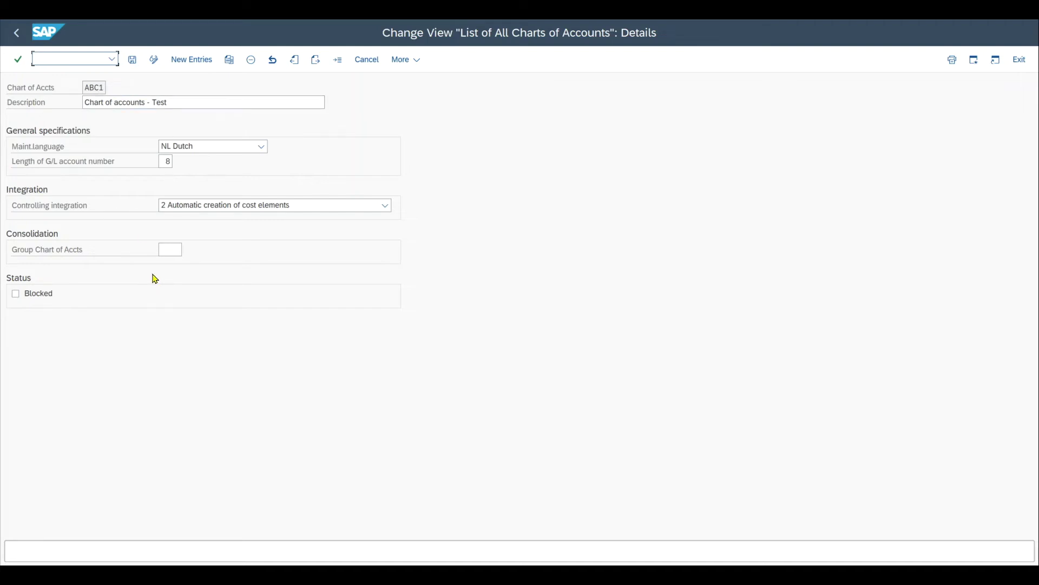
drag(100, 87, 83, 88)
click(91, 88)
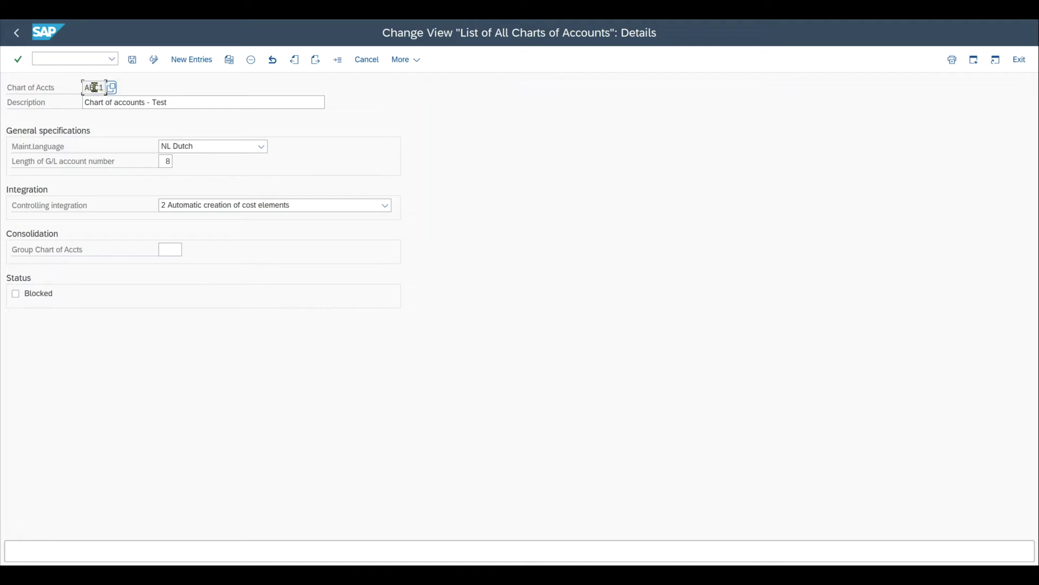
click(165, 248)
click(84, 89)
click(70, 289)
Jump to transaction OBD4 and select the ANL. account group code.
click(57, 61)
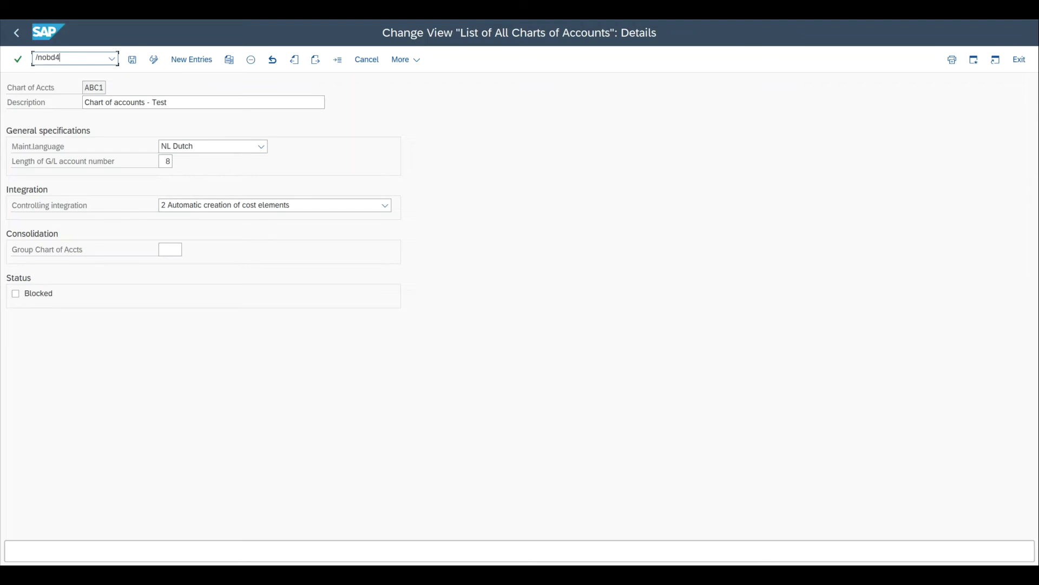
key(Return)
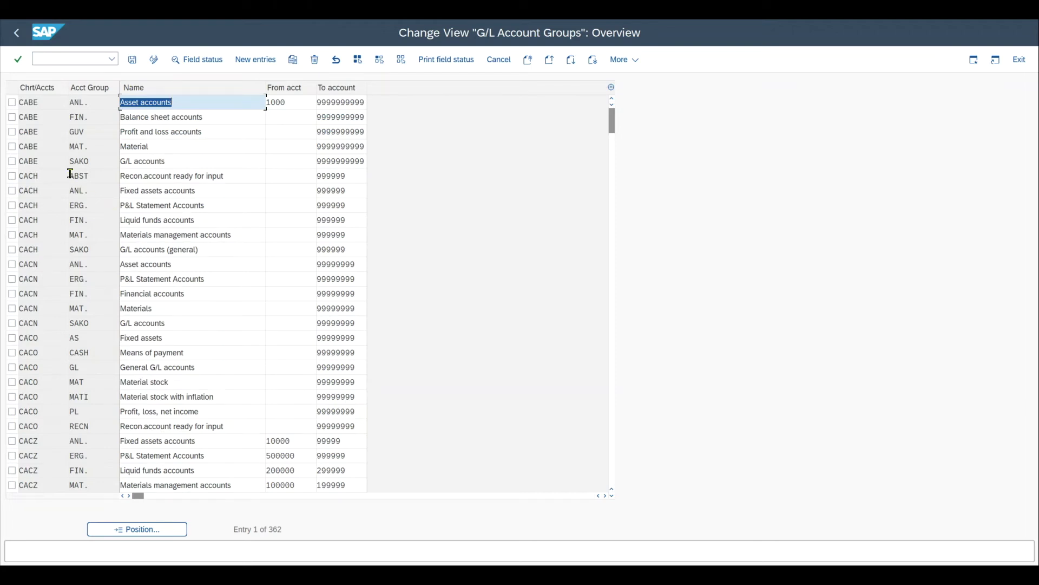
double_click(49, 102)
click(103, 132)
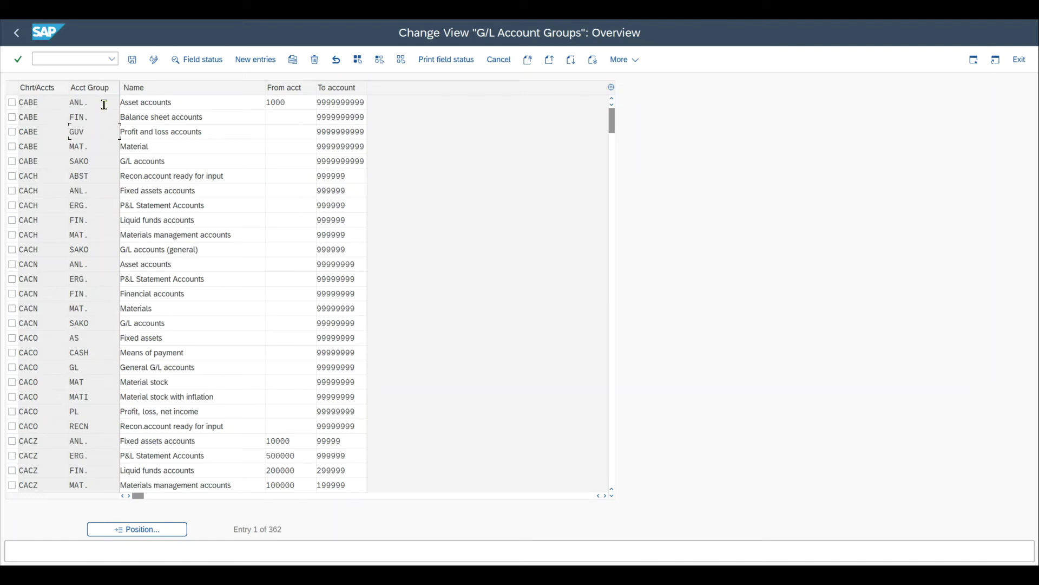
drag(98, 102, 61, 102)
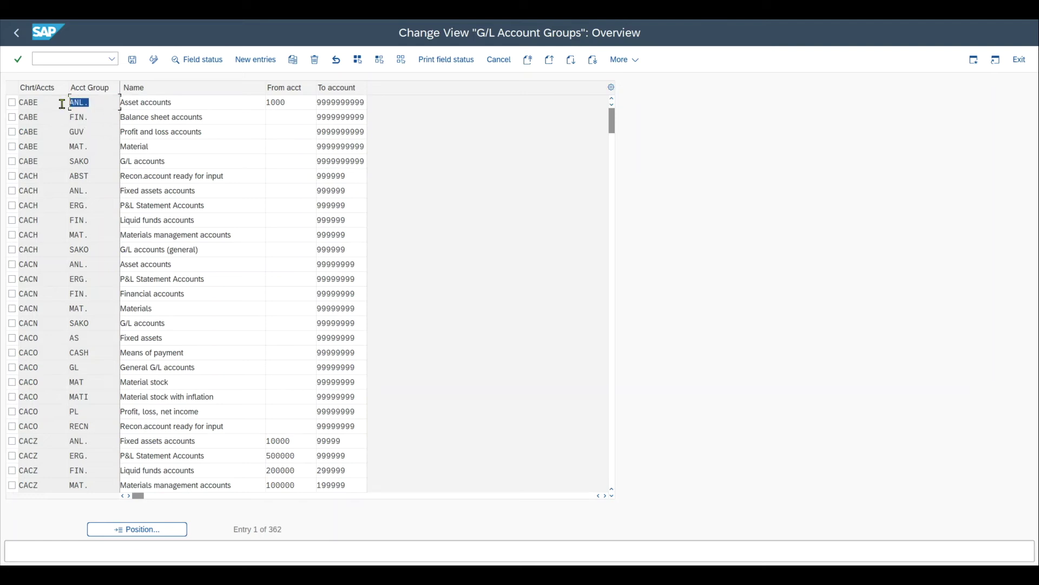
Shorten the CABE ANL. group's upper account limit to 999999.
double_click(99, 117)
click(180, 142)
drag(52, 105, 21, 103)
drag(105, 102, 18, 117)
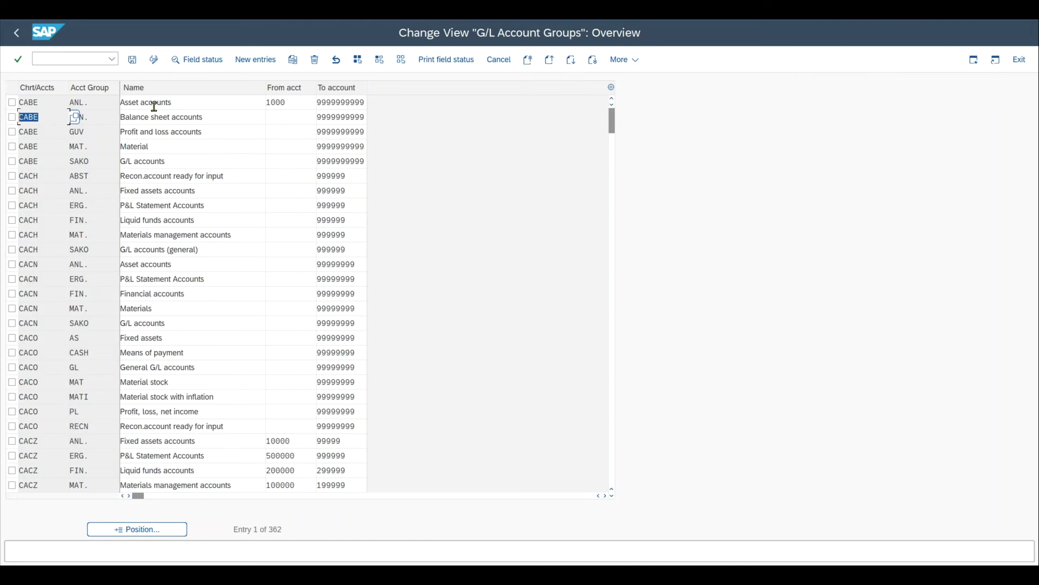
click(196, 104)
drag(335, 131, 339, 103)
click(339, 103)
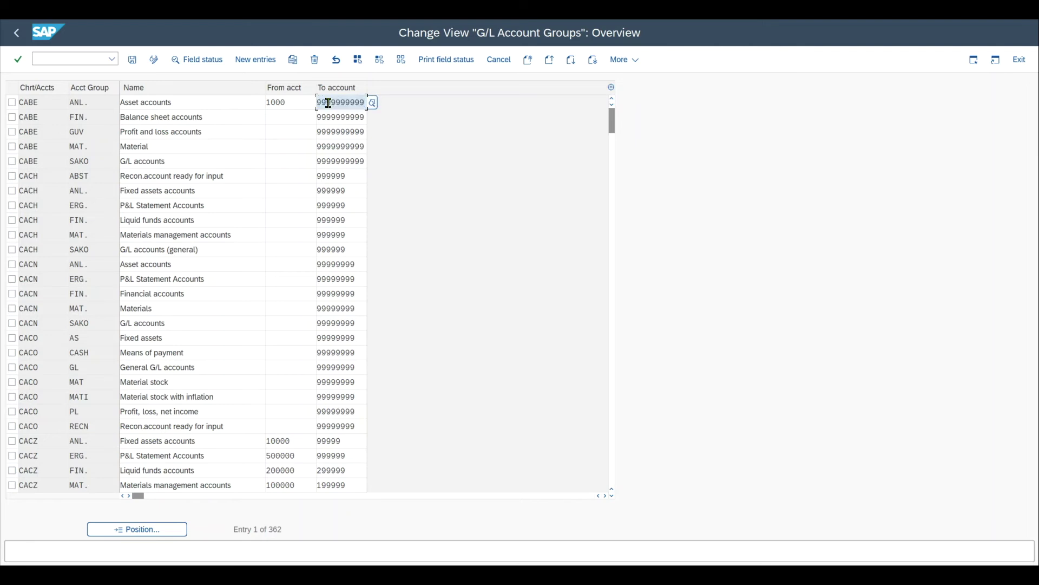
drag(334, 102, 301, 102)
key(BackSpace)
Give the FIN. balance sheet group the range 1000000 to 2000000 and confirm.
click(291, 117)
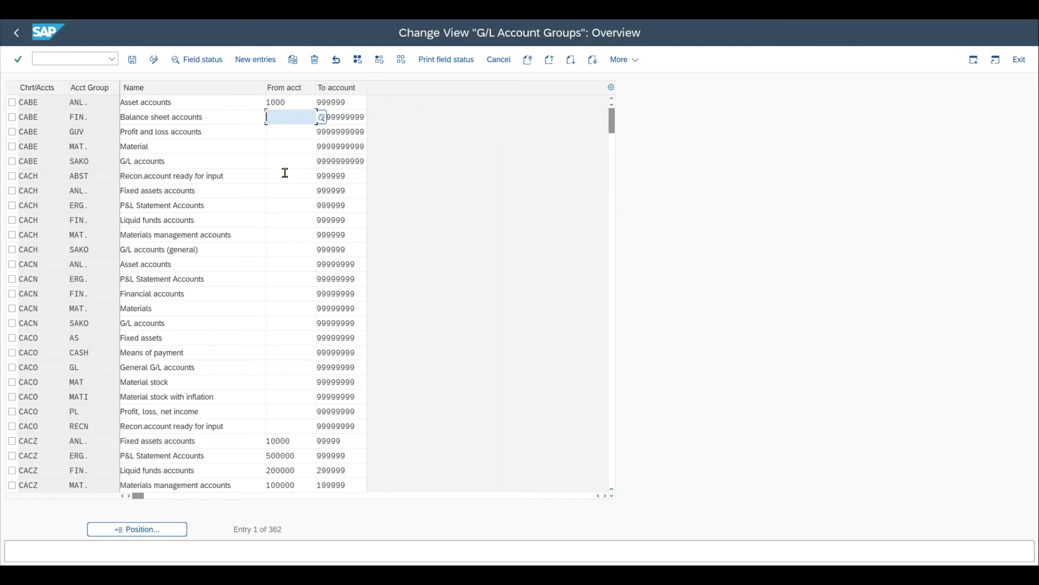
text(1000000)
click(285, 173)
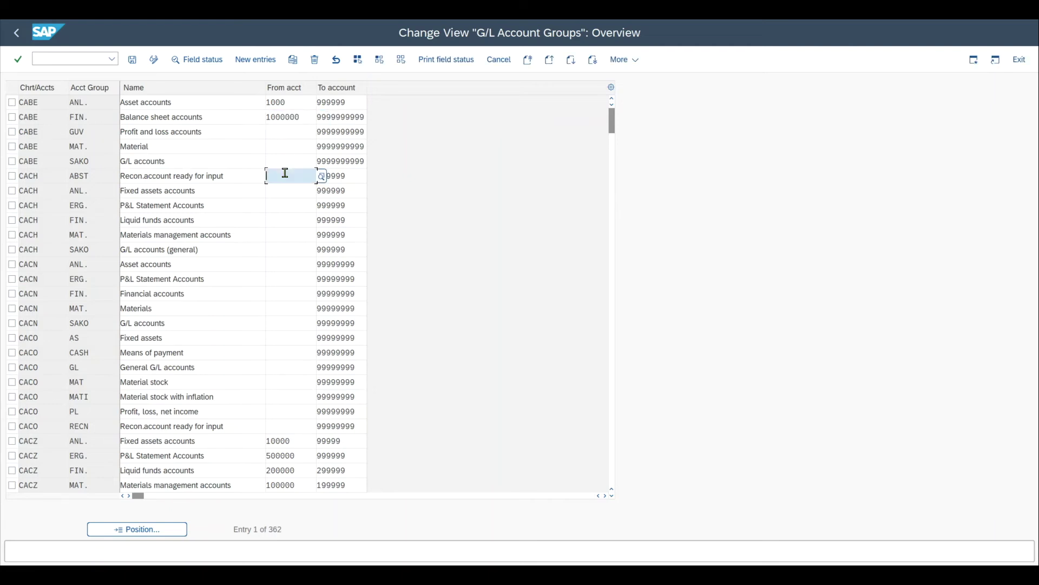
drag(363, 120, 294, 117)
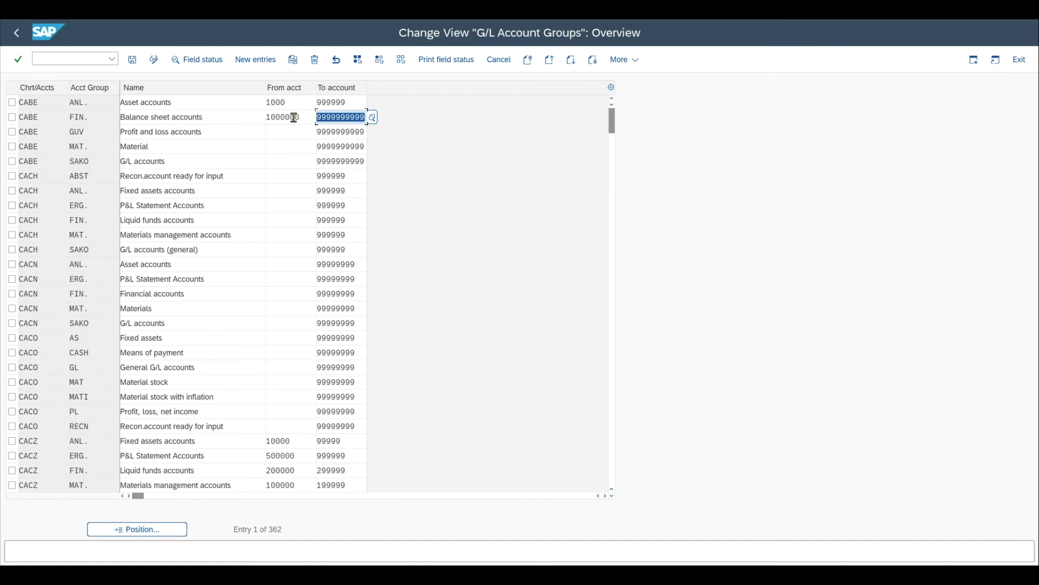
text(2000000)
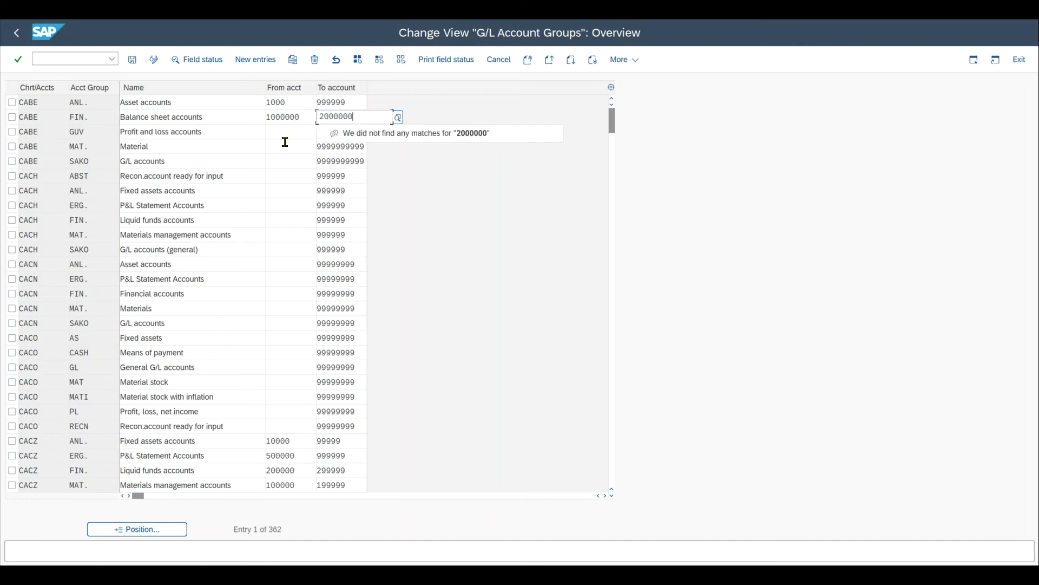
click(283, 134)
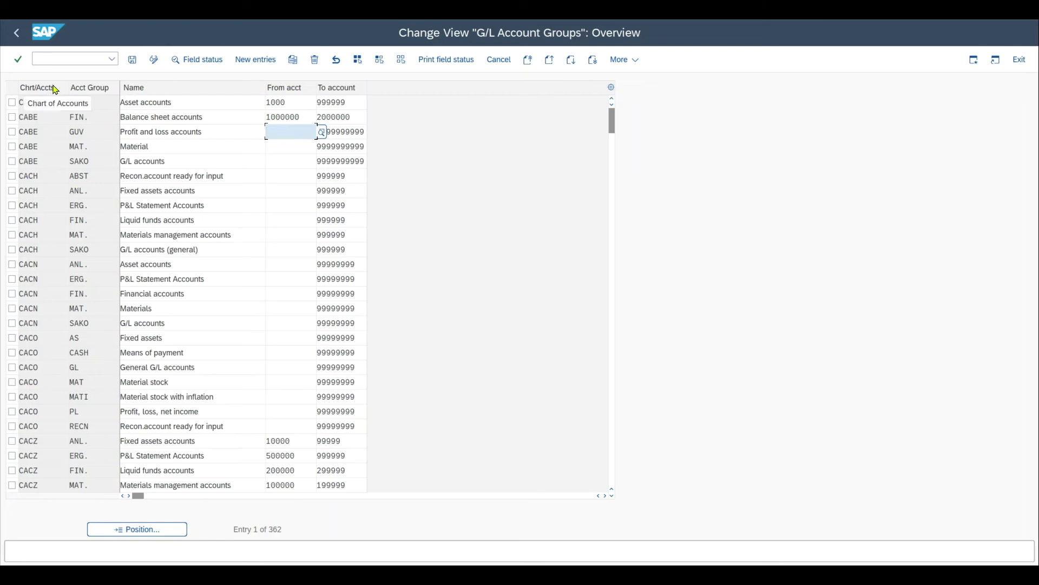
double_click(94, 101)
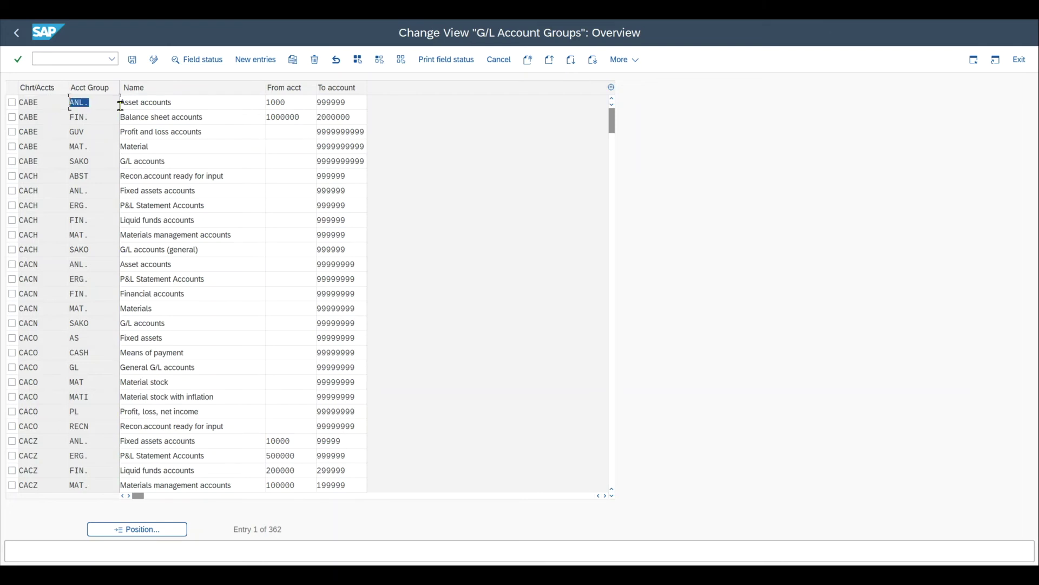
double_click(302, 102)
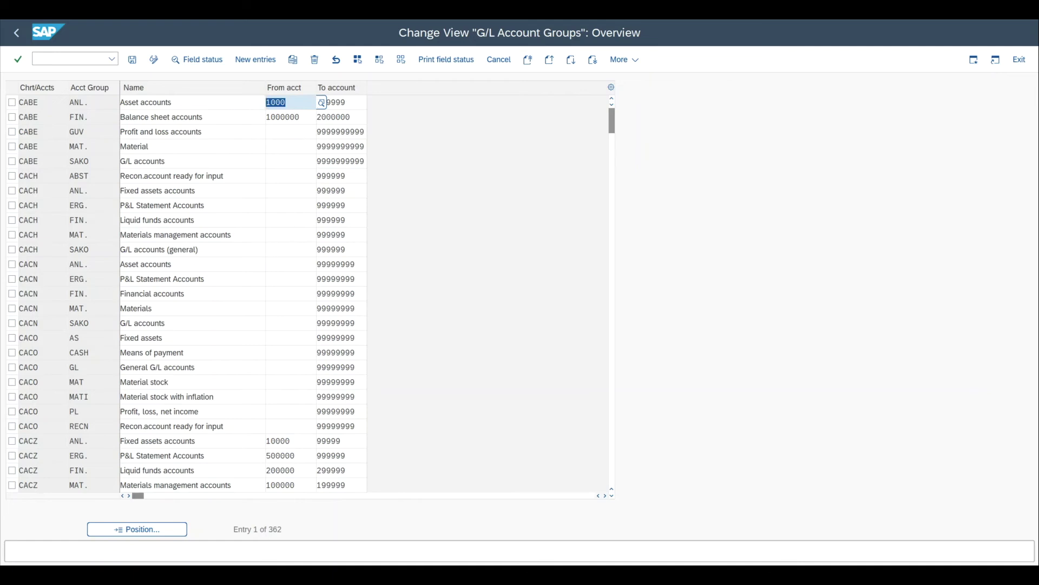
double_click(27, 101)
key(ctrl+c)
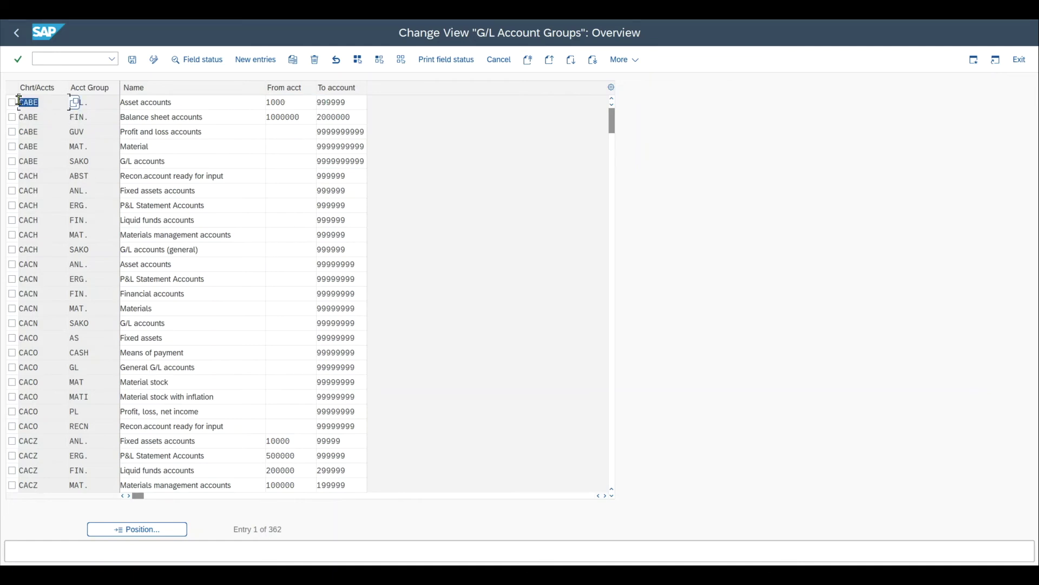
click(33, 103)
click(256, 60)
Fill the new entry with chart CABE, group ABC1 and name 'This is a test'.
key(ctrl+v)
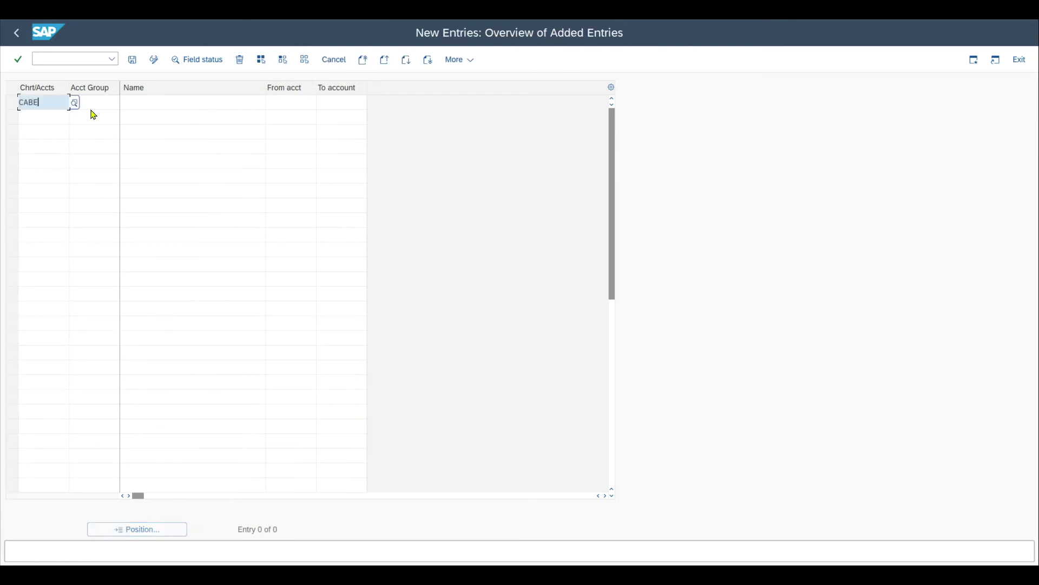
click(99, 102)
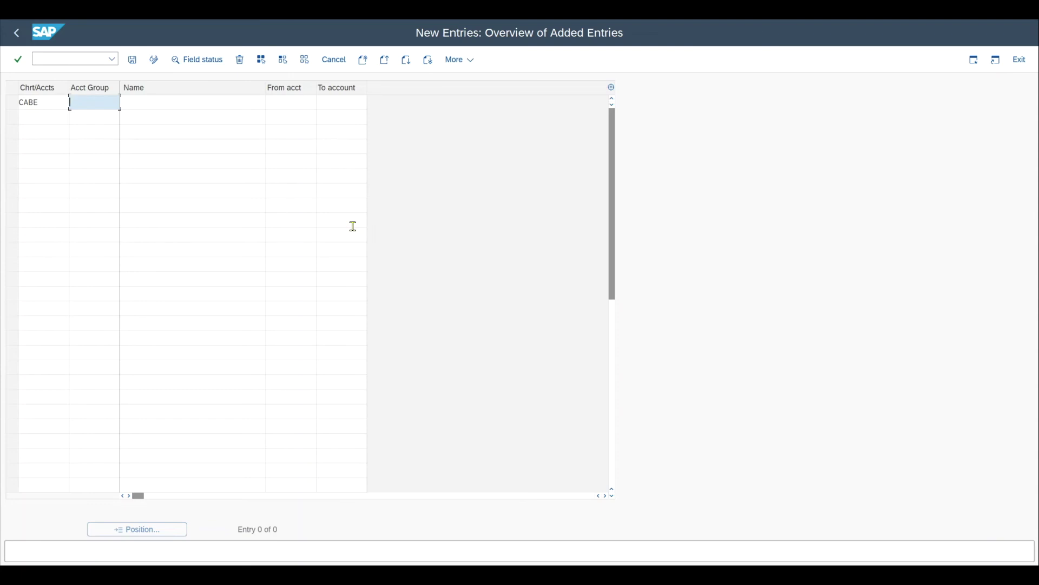
text(ABC1)
key(Tab)
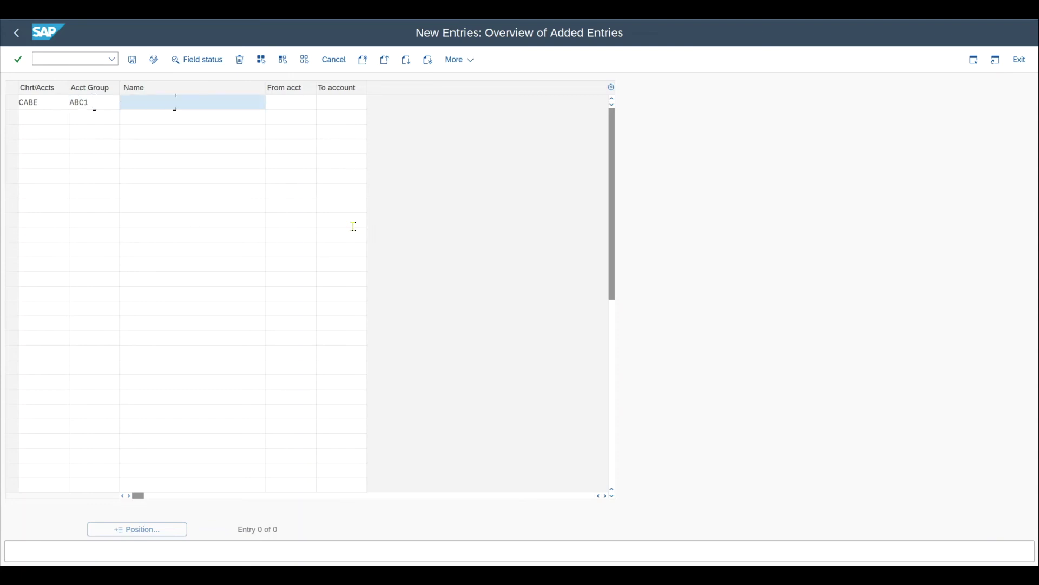
text(This is a test)
key(Tab)
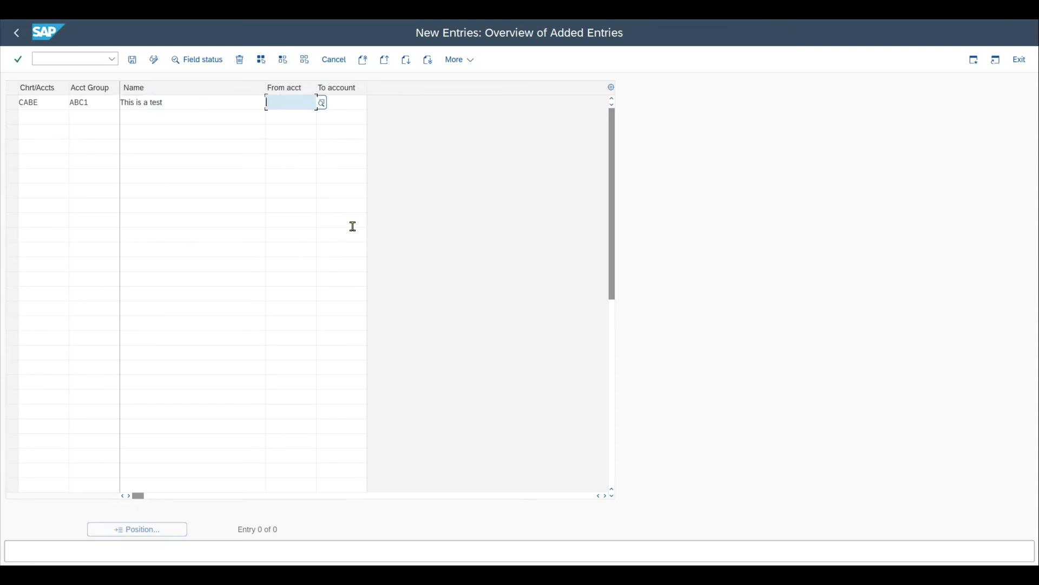
click(193, 146)
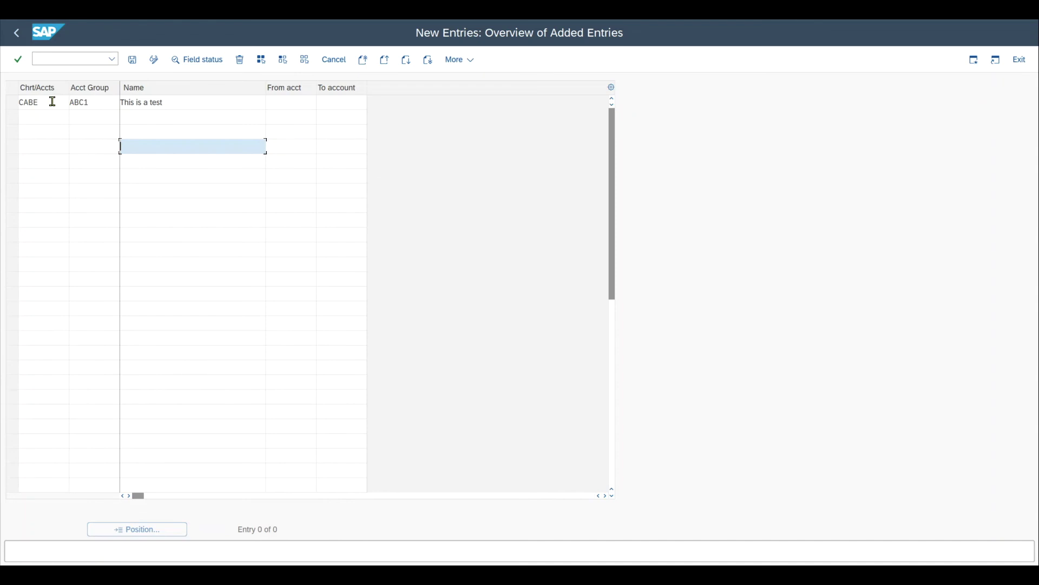
click(71, 60)
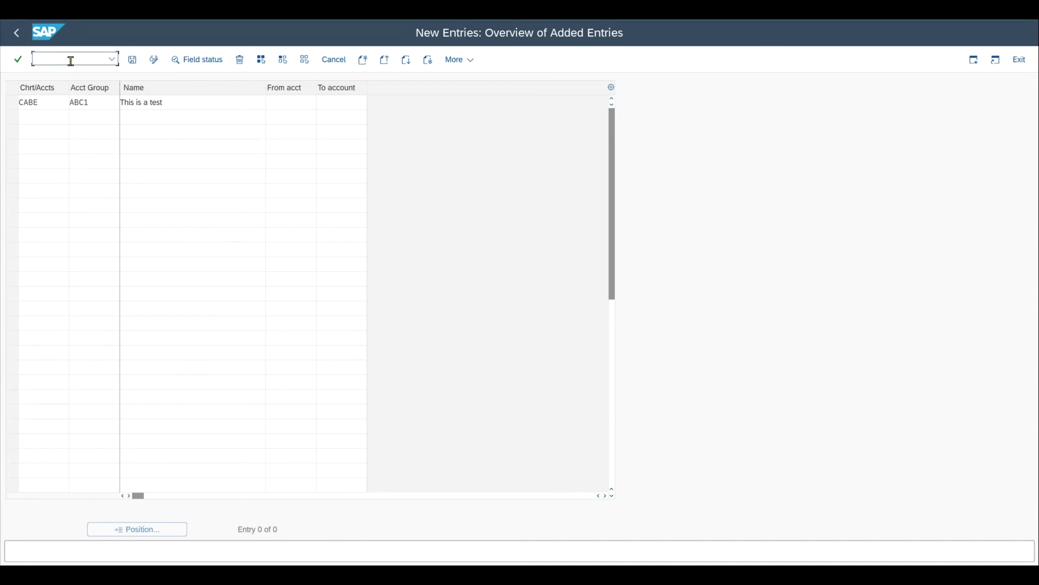
Enter /nob62 to show the company code to chart of accounts assignments.
text(/nob62)
key(Return)
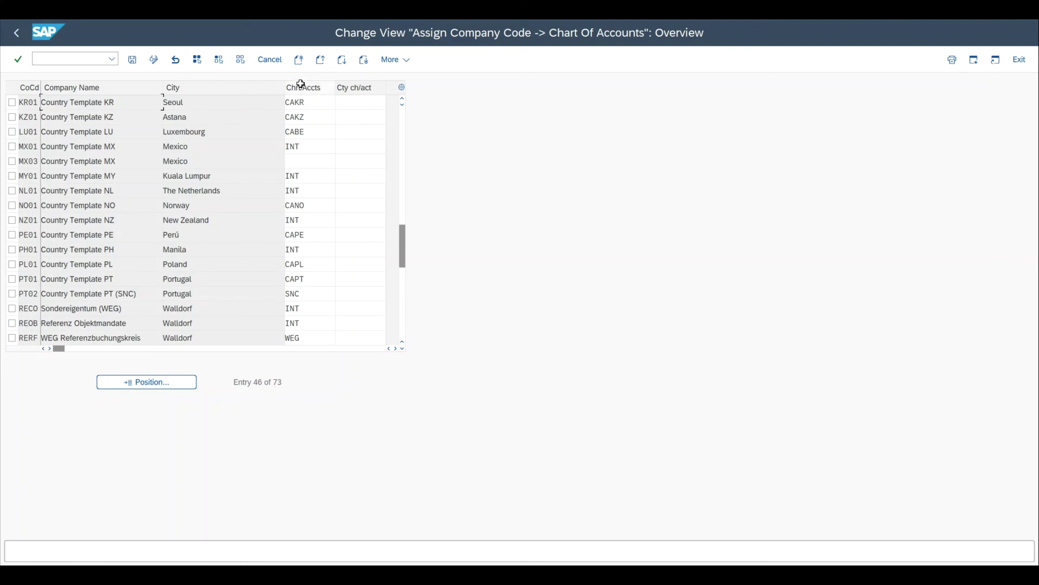
Check KR01's chart of accounts CAKR and its country chart of accounts field.
click(312, 102)
click(361, 101)
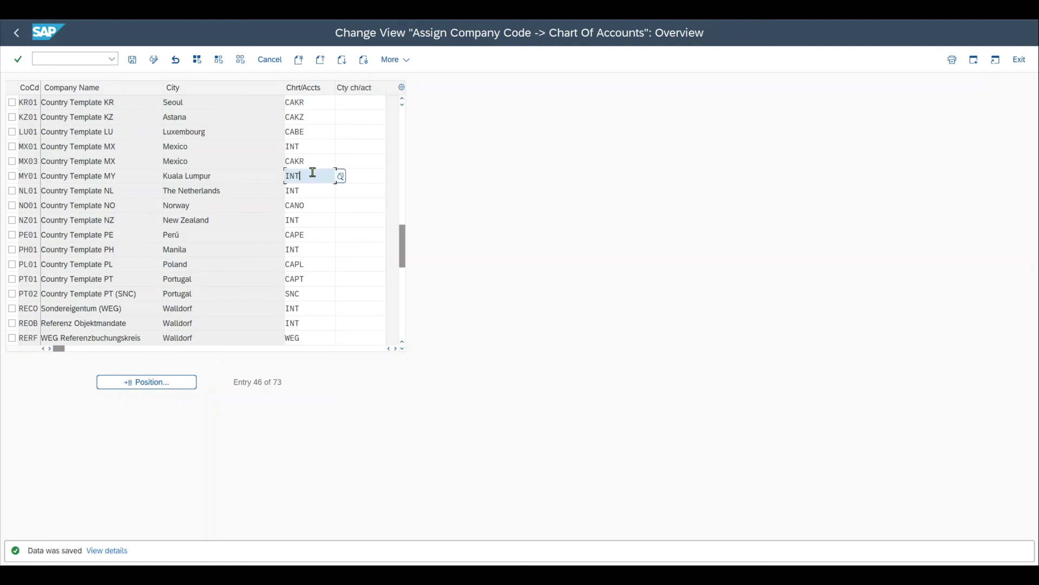
double_click(38, 102)
click(37, 117)
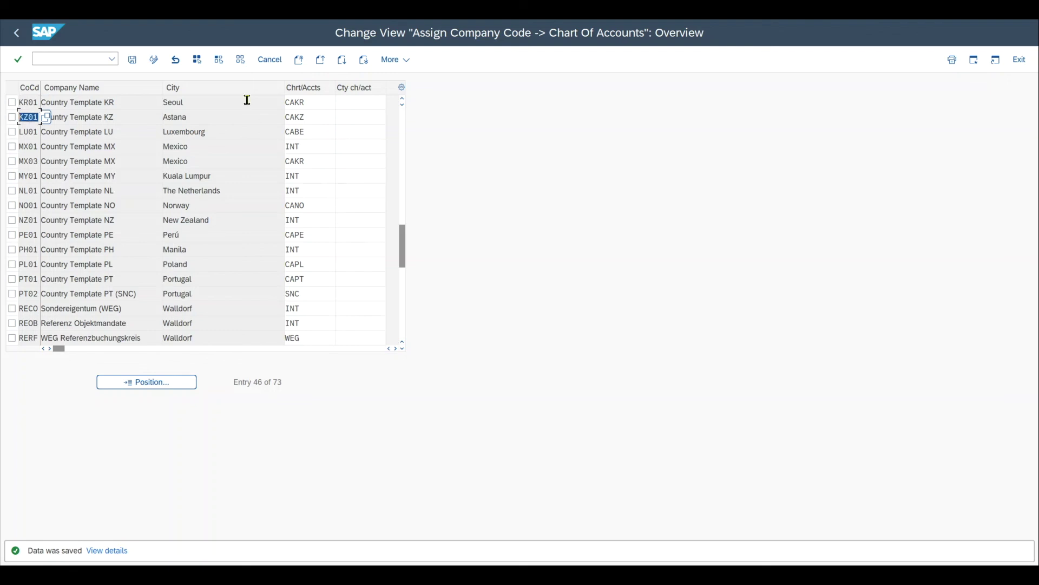
click(317, 102)
drag(317, 104, 277, 105)
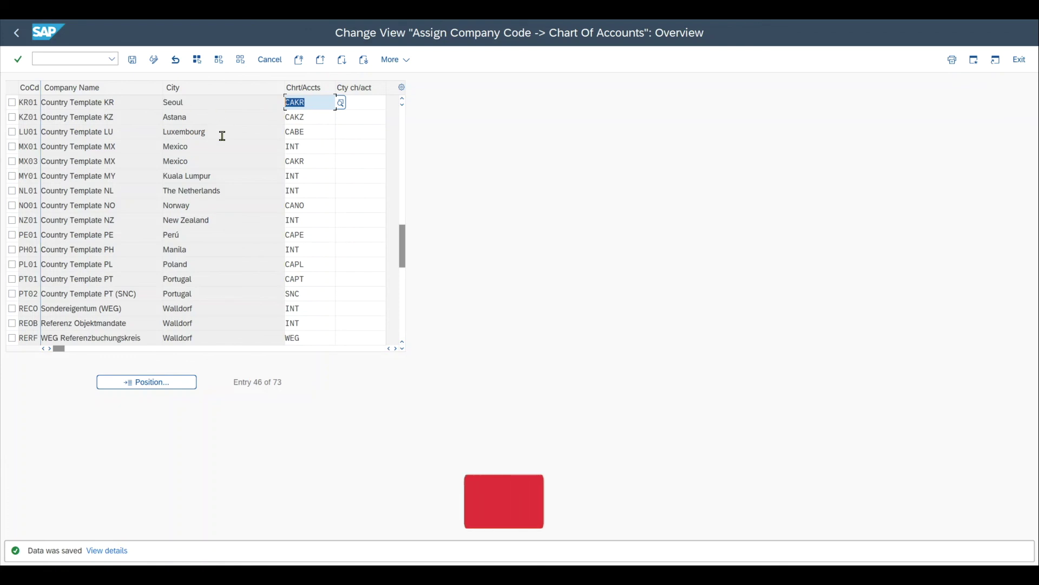
click(316, 103)
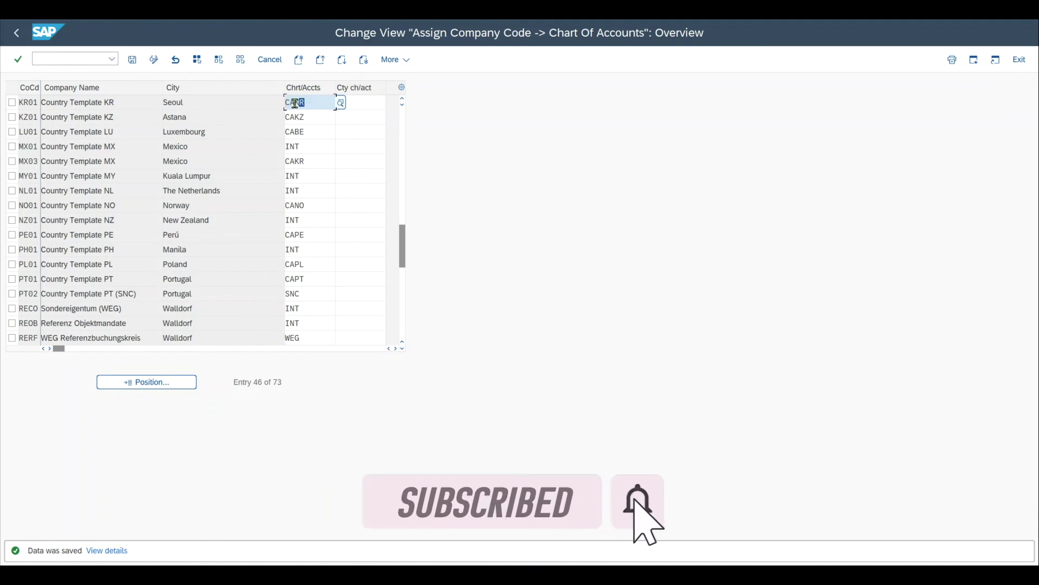
drag(277, 103, 312, 103)
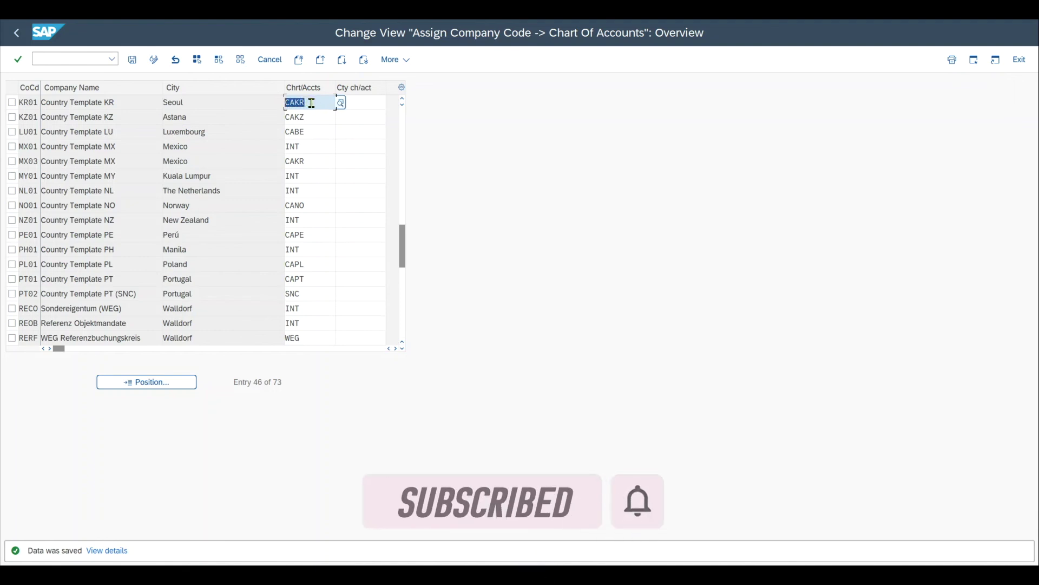
click(367, 101)
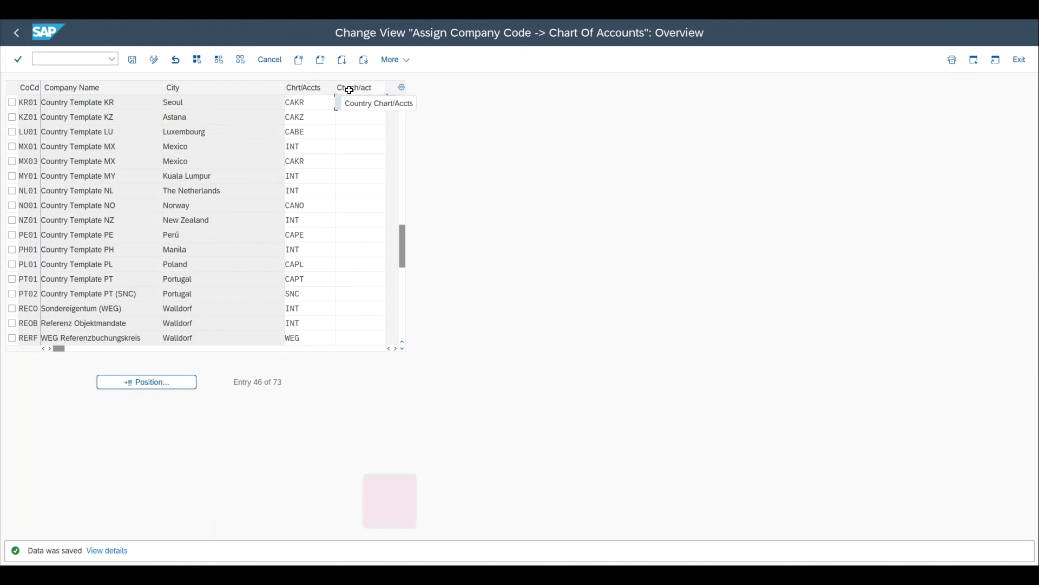